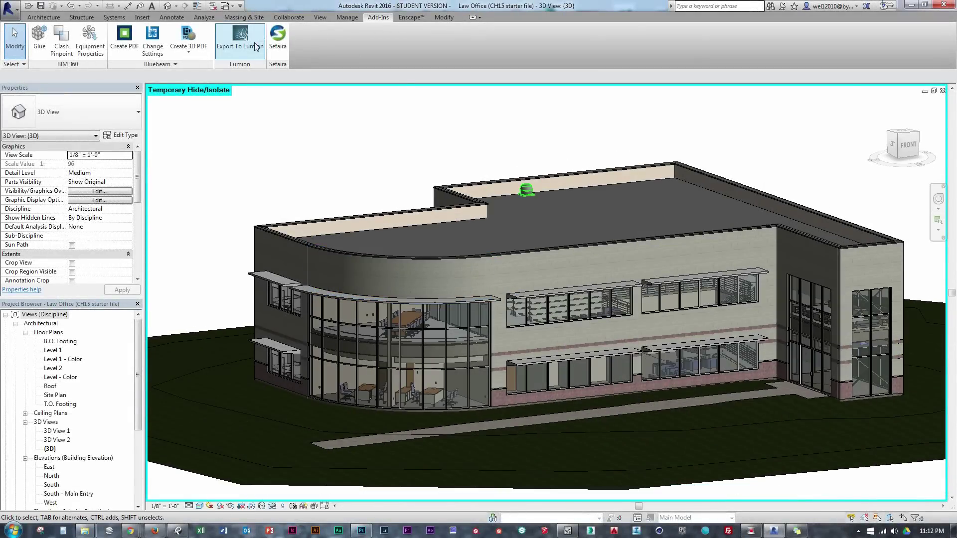
Step: Export the law office model to Lumion as the COLLADA file Complete Law Office, replacing the existing file
click(256, 46)
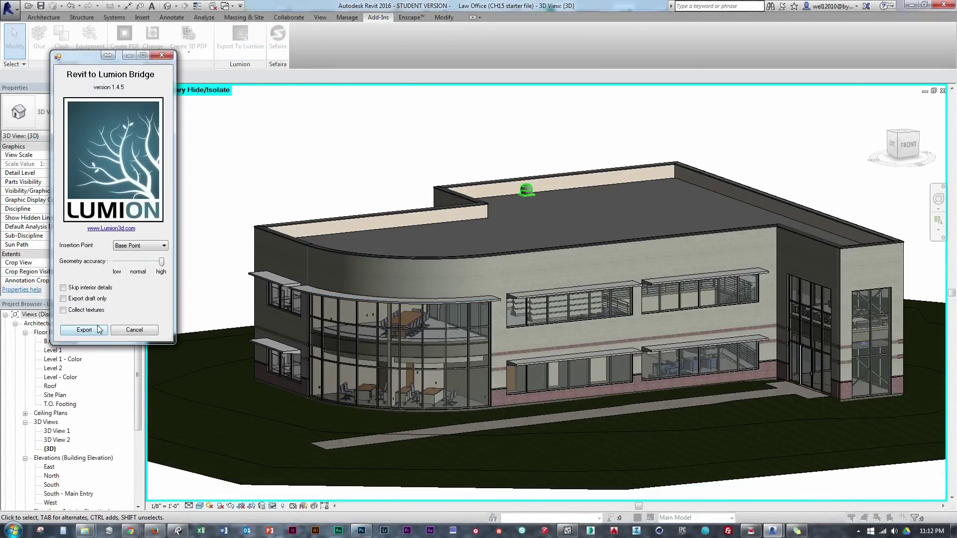
click(96, 327)
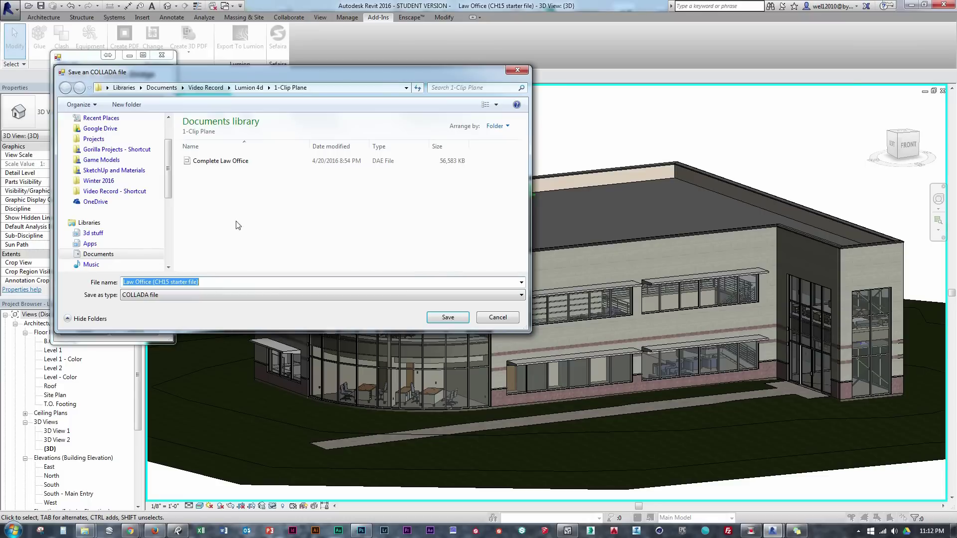
click(441, 317)
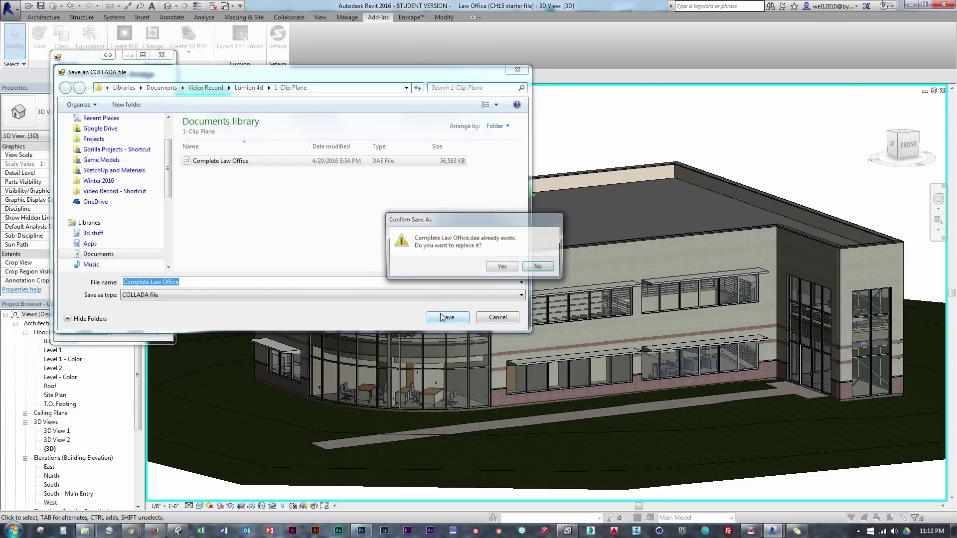
click(503, 268)
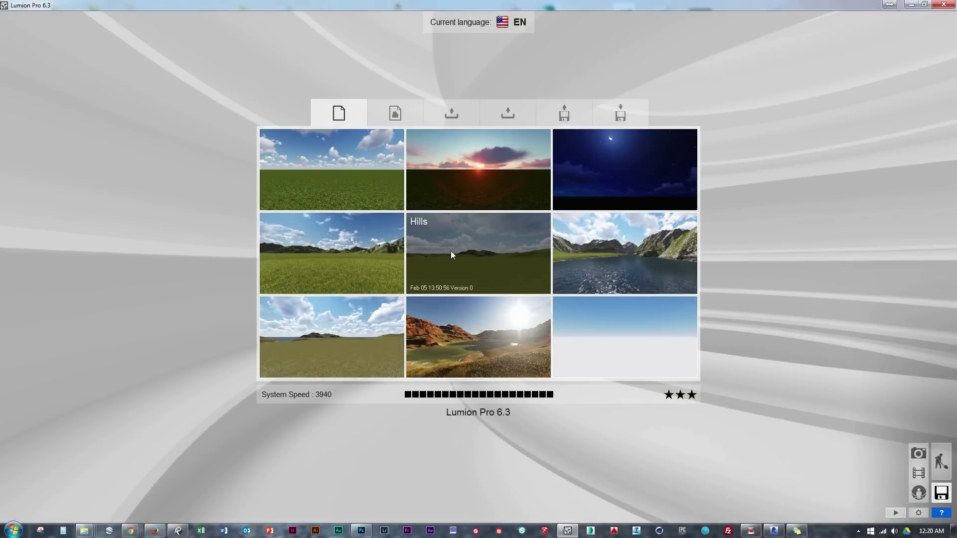
Step: Switch to Lumion, start a new scene from the Hills preset, and import the Complete Law Office model
click(438, 252)
mouse_move(412, 279)
right_down()
mouse_move(412, 349)
mouse_move(416, 270)
right_up()
scroll(417, 270, down, 5)
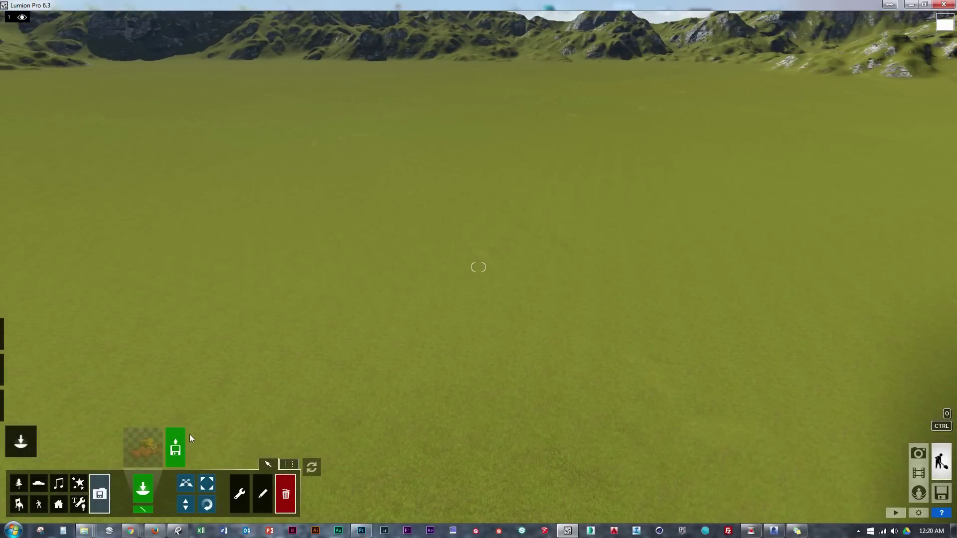
click(180, 443)
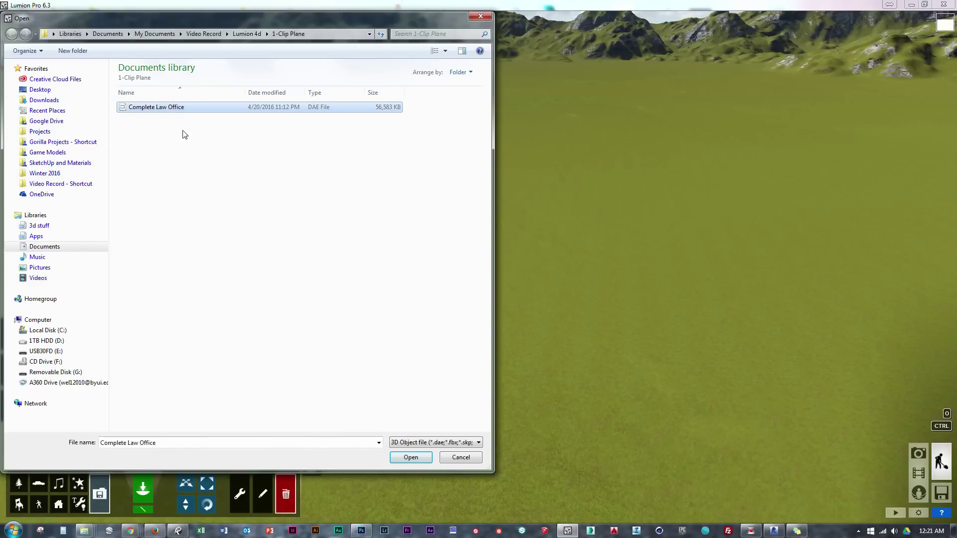
click(407, 462)
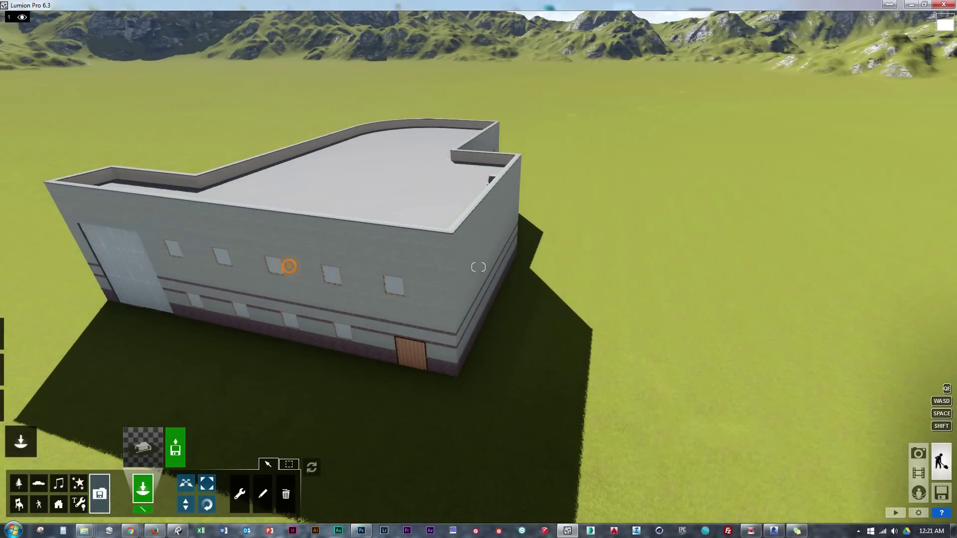
Step: Place the imported law office on the open grass and raise it until its site surface and walkway clear the terrain
key(s)
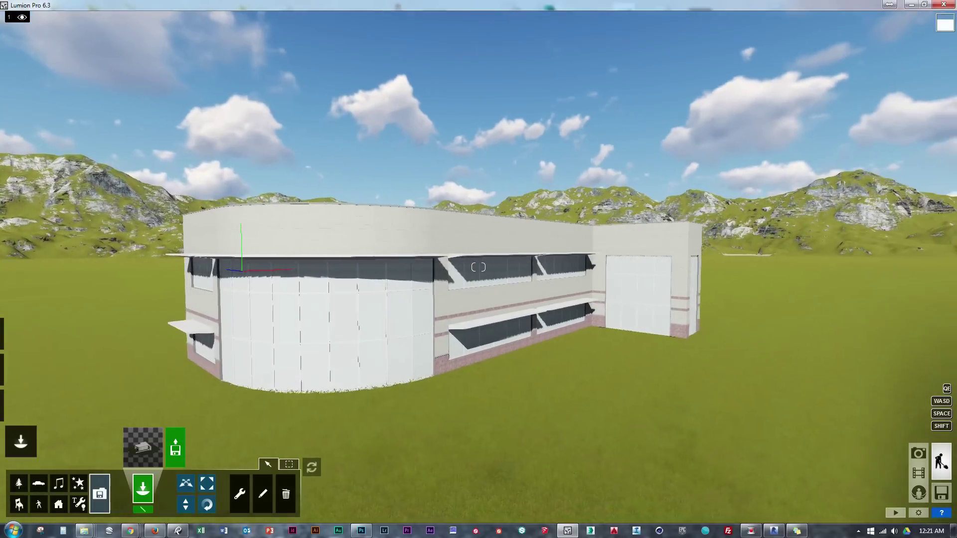
right_drag(250, 408, 251, 408)
mouse_move(20, 384)
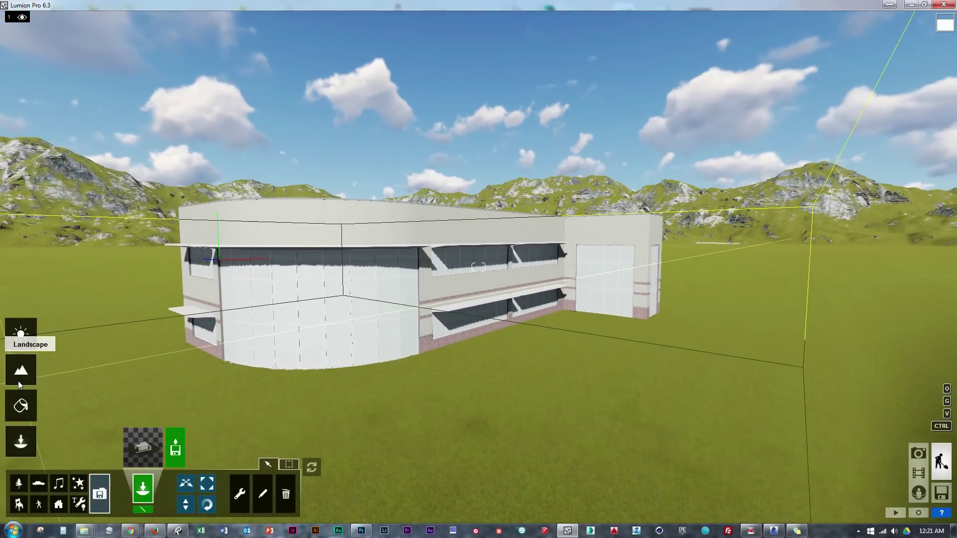
drag(454, 314, 471, 292)
right_drag(471, 292, 453, 314)
key(s)
mouse_move(20, 379)
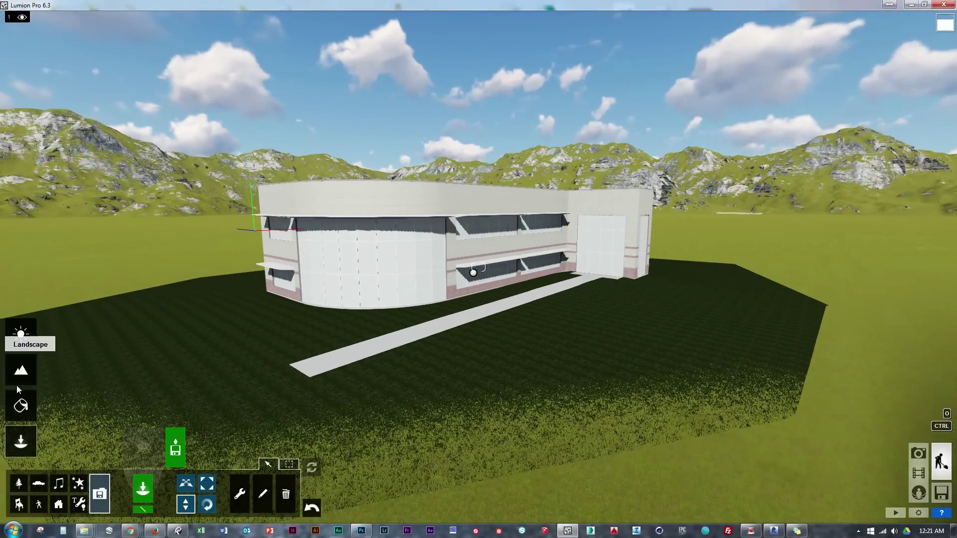
Step: Load the saved material set Law Office.mtt onto the imported building
click(20, 405)
click(440, 208)
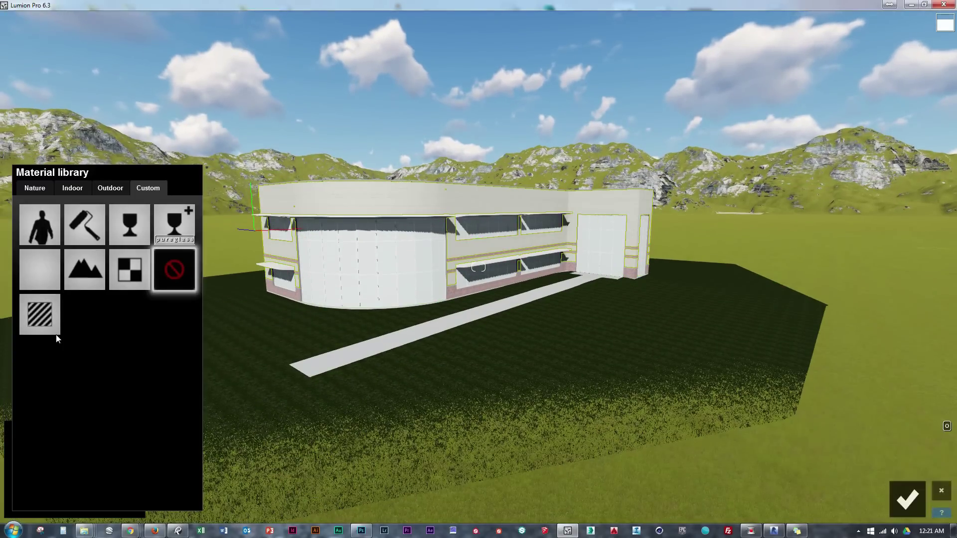
click(50, 326)
click(134, 319)
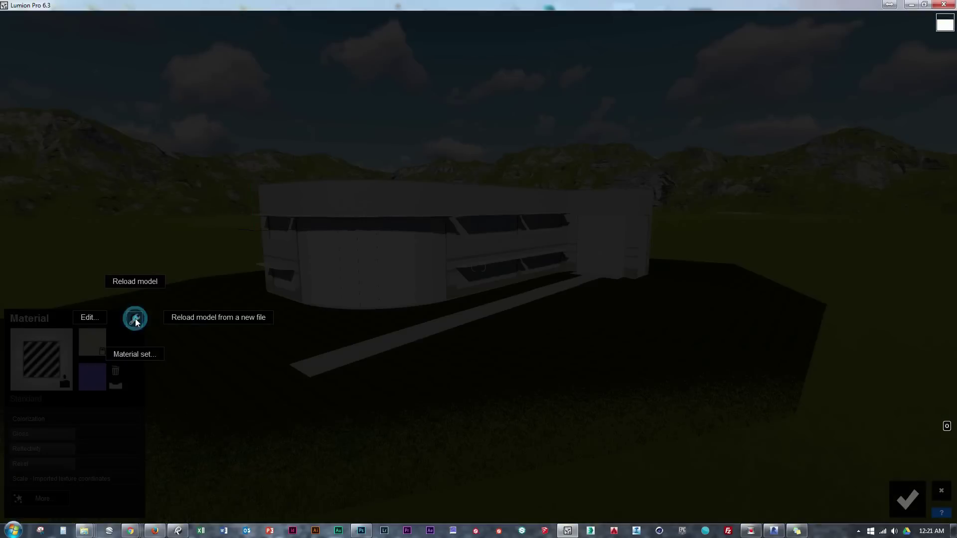
click(139, 351)
click(137, 317)
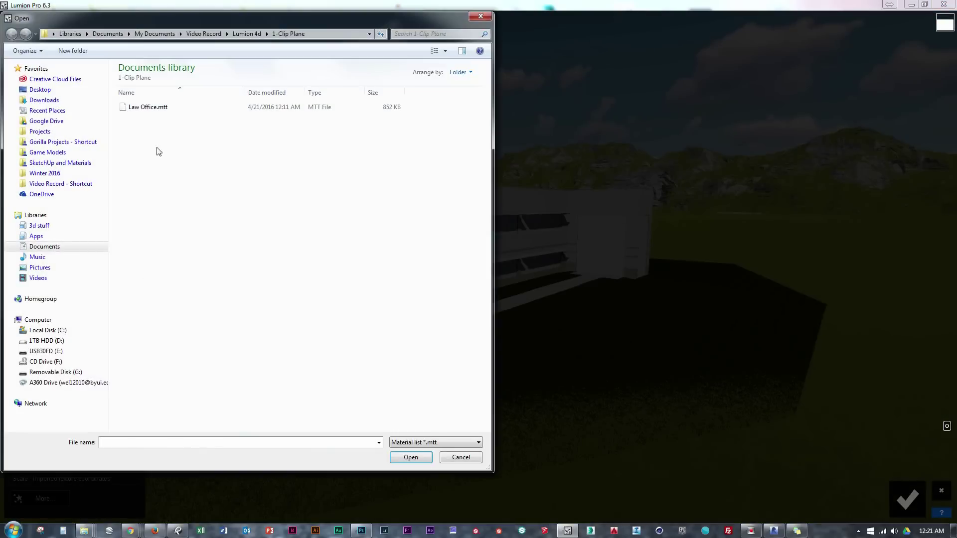
click(405, 457)
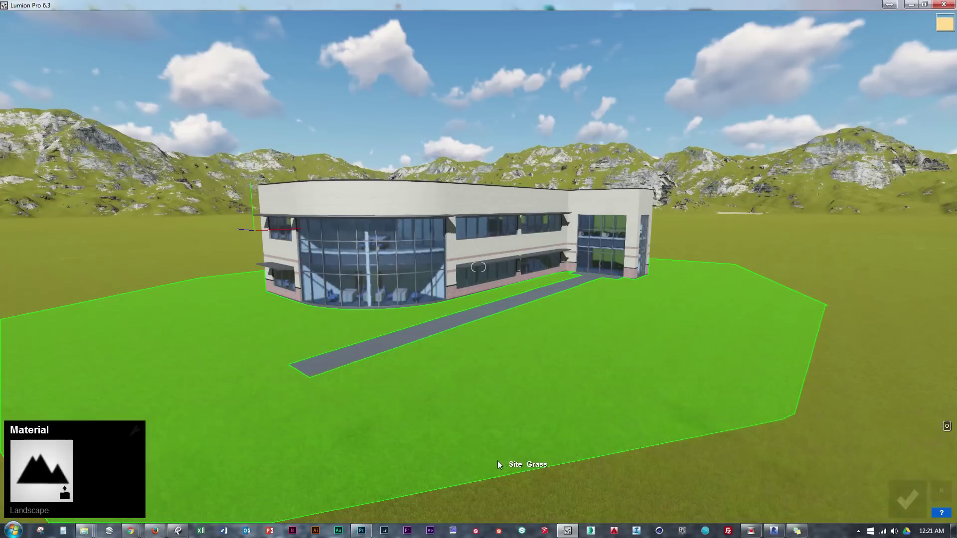
Step: Examine the building's exterior and its applied materials from several sides
mouse_move(501, 405)
right_down()
mouse_move(501, 371)
mouse_move(466, 374)
mouse_move(486, 391)
mouse_move(568, 393)
mouse_move(725, 380)
right_up()
key(w)
key(s)
key(a)
key(a)
key(s)
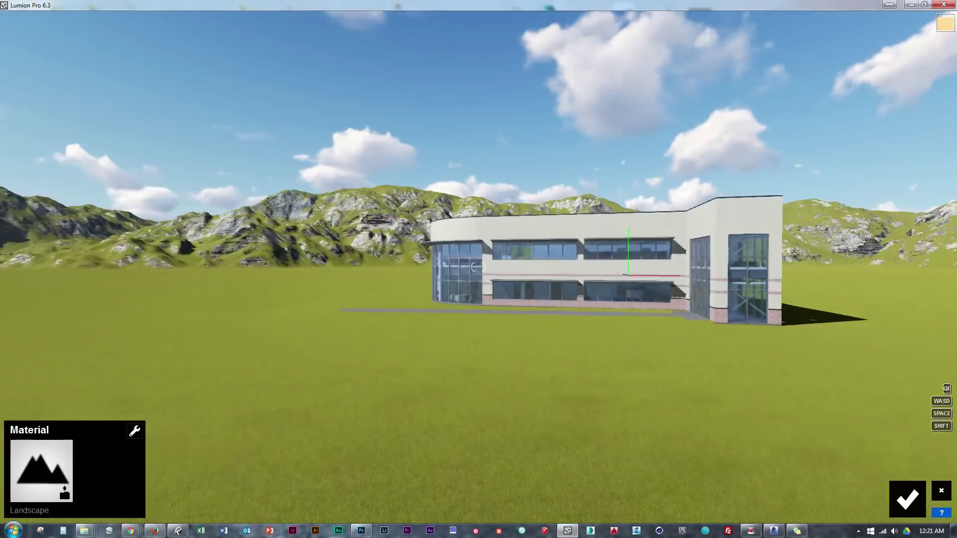
key(a)
key(q)
right_drag(478, 267, 484, 391)
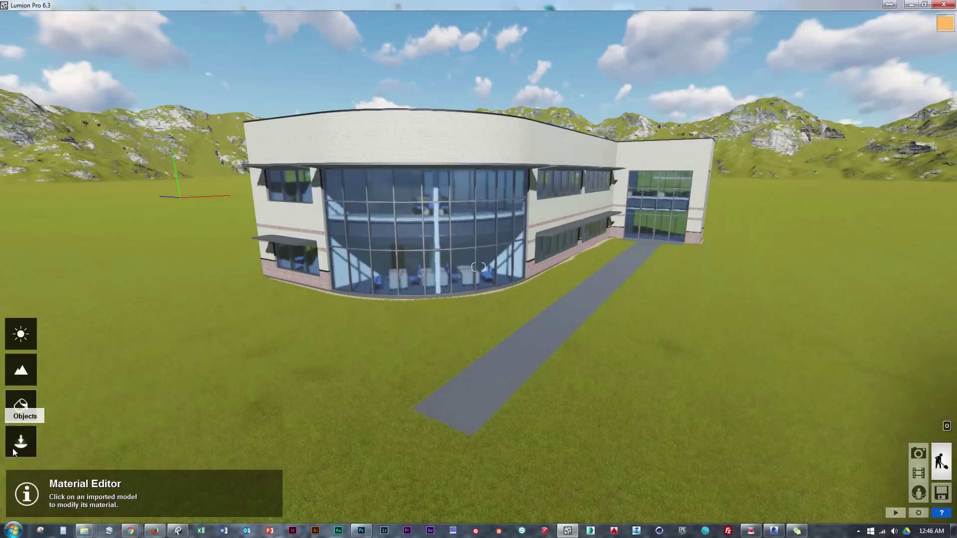
Step: Choose the clip plane from the Utilities objects and place it at the curved glass front of the building
click(18, 443)
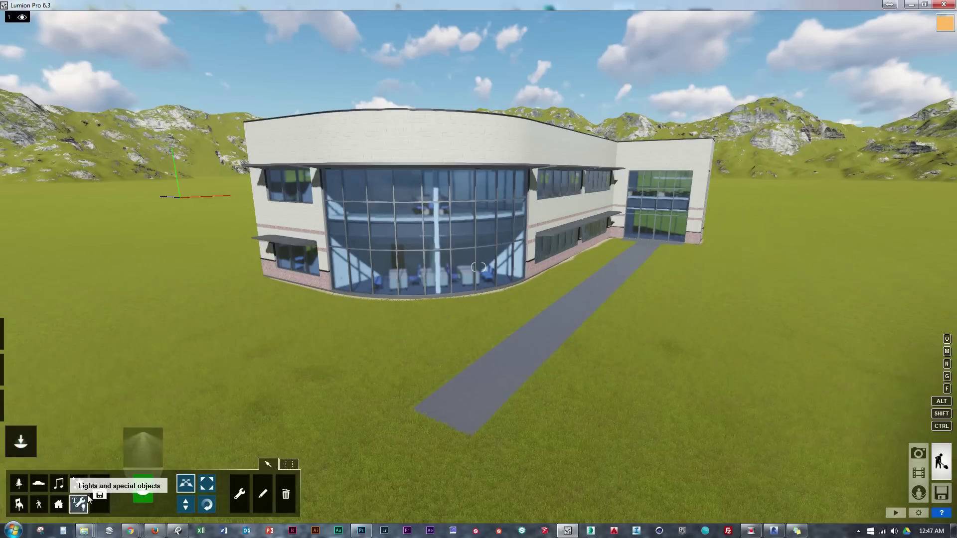
click(150, 460)
click(292, 124)
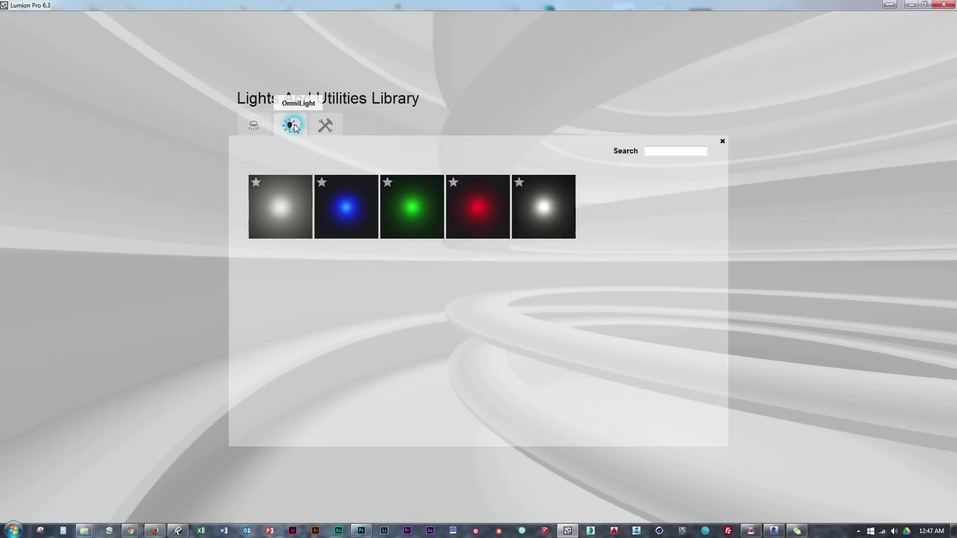
click(313, 127)
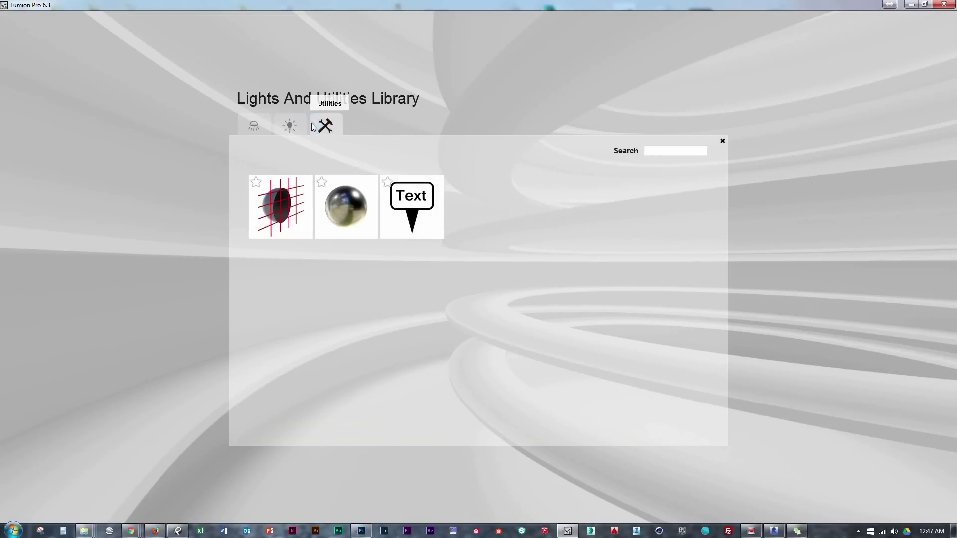
click(293, 205)
click(453, 206)
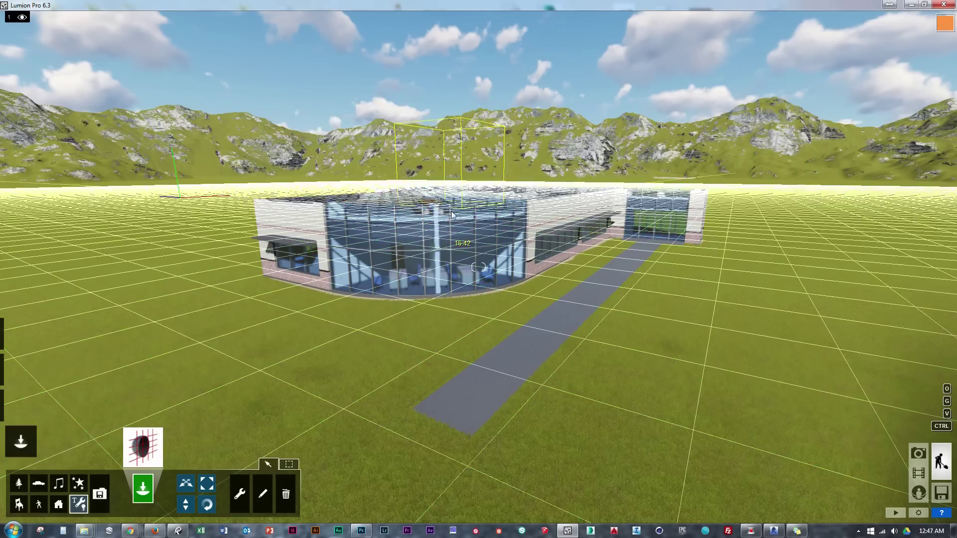
Step: Raise the horizontal clip plane so it cuts the building just below the roof
key(w)
mouse_move(301, 396)
right_down()
mouse_move(300, 349)
mouse_move(269, 324)
mouse_move(299, 404)
right_up()
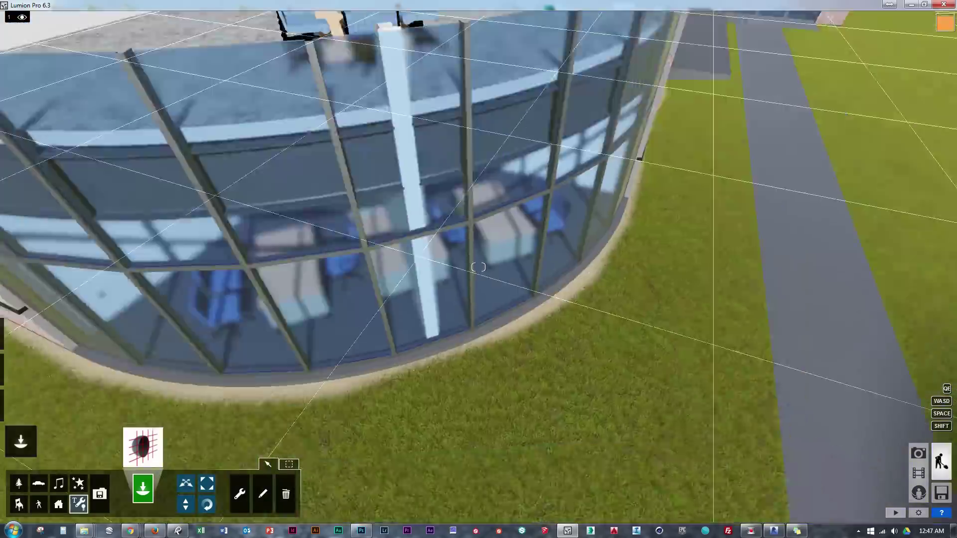
key(s)
click(185, 504)
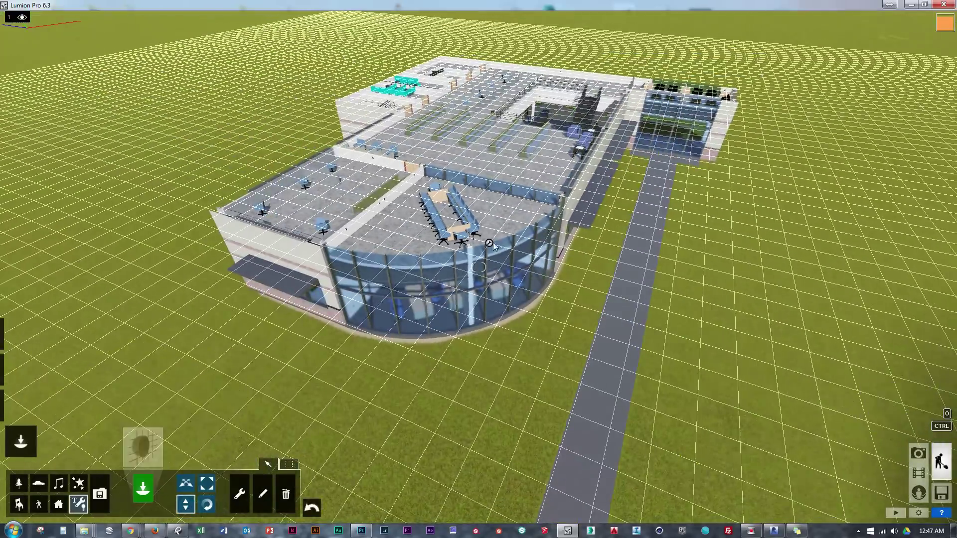
drag(490, 243, 462, 173)
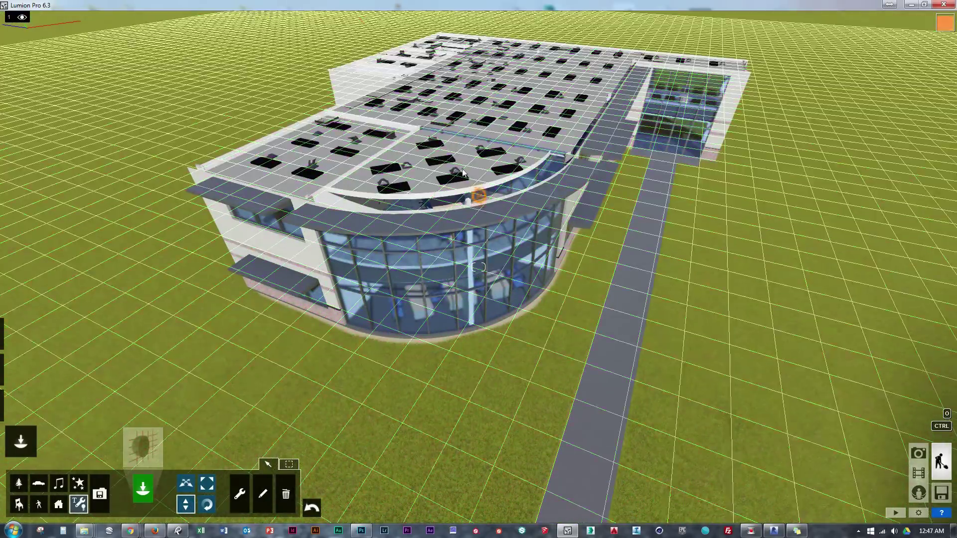
Step: Place several large trees beside the building, and move the clip plane's height to cut through the upper floor
key(s)
right_drag(463, 173, 446, 181)
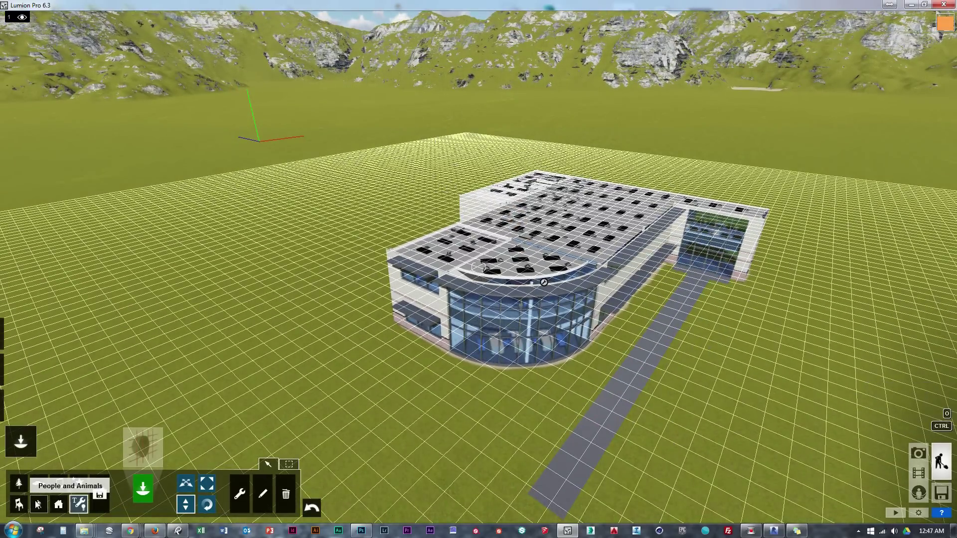
click(20, 484)
right_drag(584, 274, 580, 282)
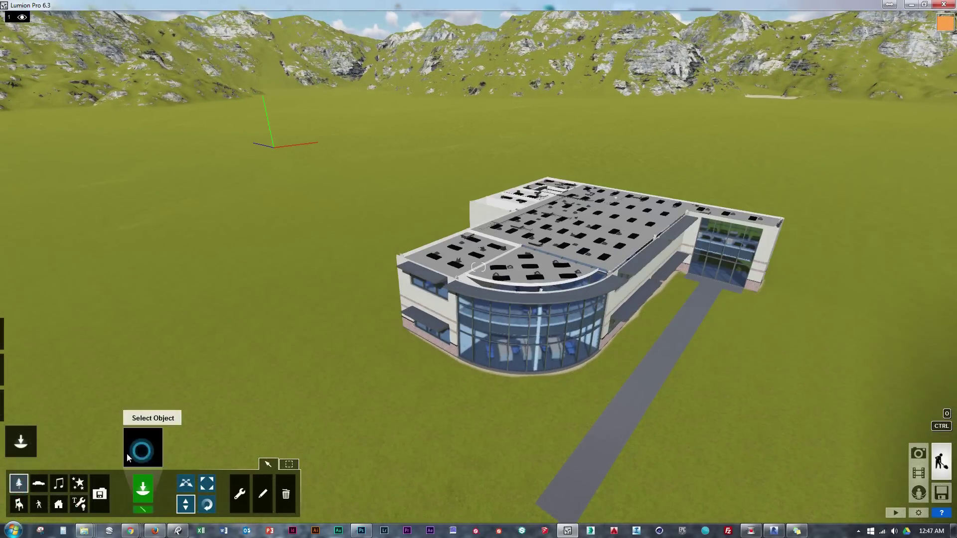
click(126, 454)
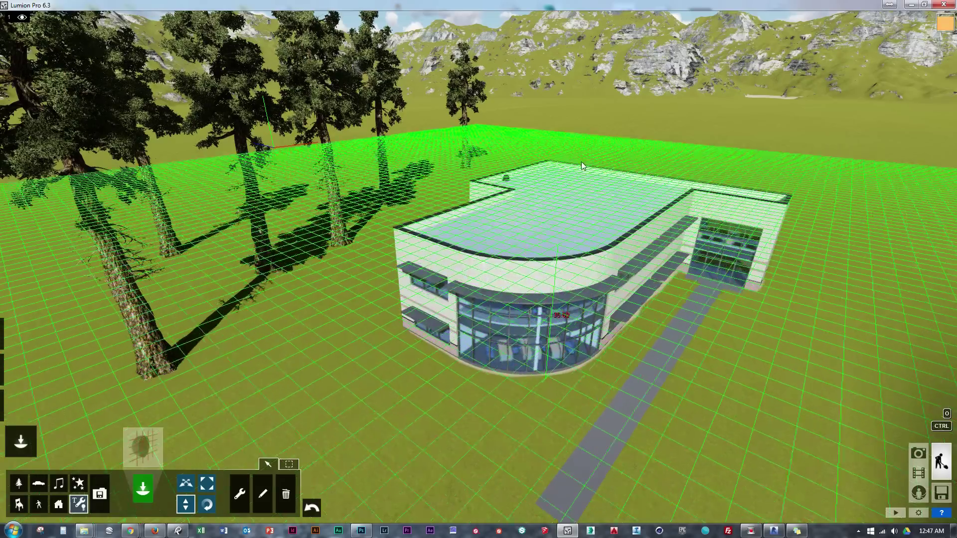
drag(581, 162, 478, 199)
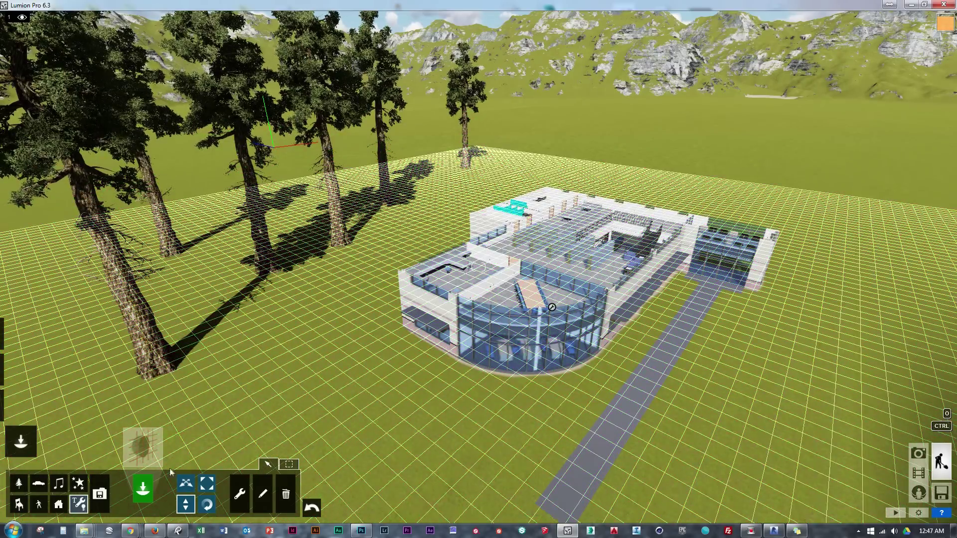
Step: Select all the similar trees beside the building and delete them
click(37, 487)
click(270, 235)
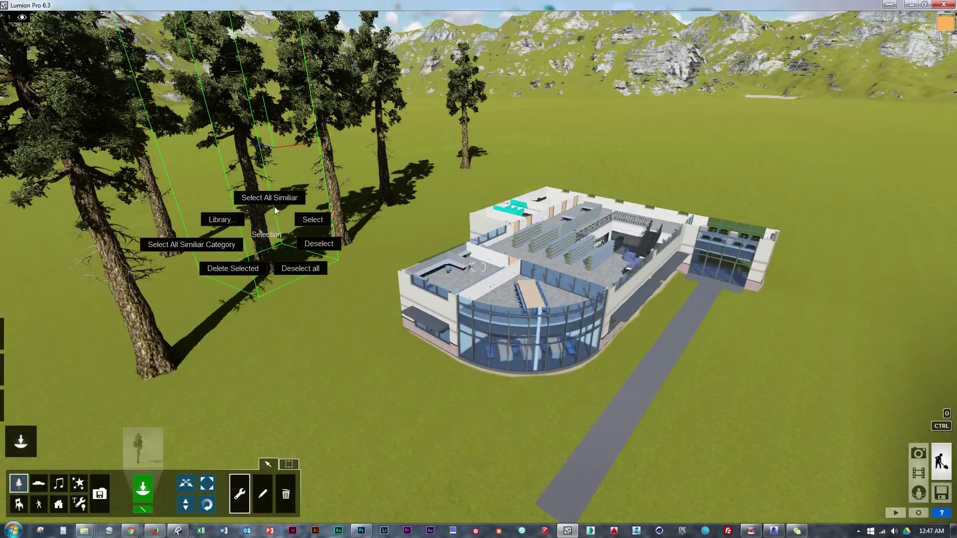
click(207, 194)
click(268, 273)
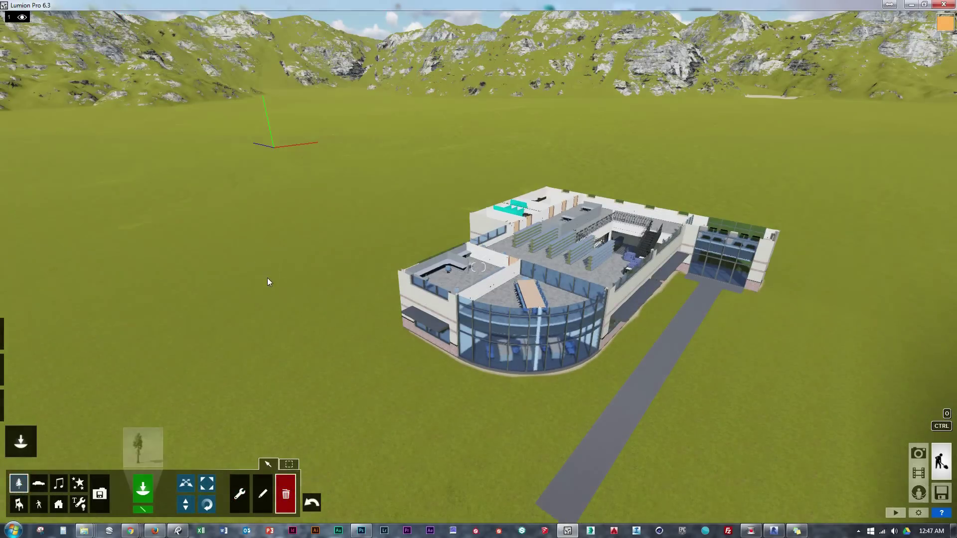
Step: Lower the clip plane to just above the upper floor's surface
mouse_move(335, 333)
right_down()
mouse_move(304, 349)
mouse_move(333, 327)
mouse_move(333, 349)
mouse_move(409, 349)
mouse_move(439, 333)
right_up()
key(w)
scroll(478, 268, down, 10)
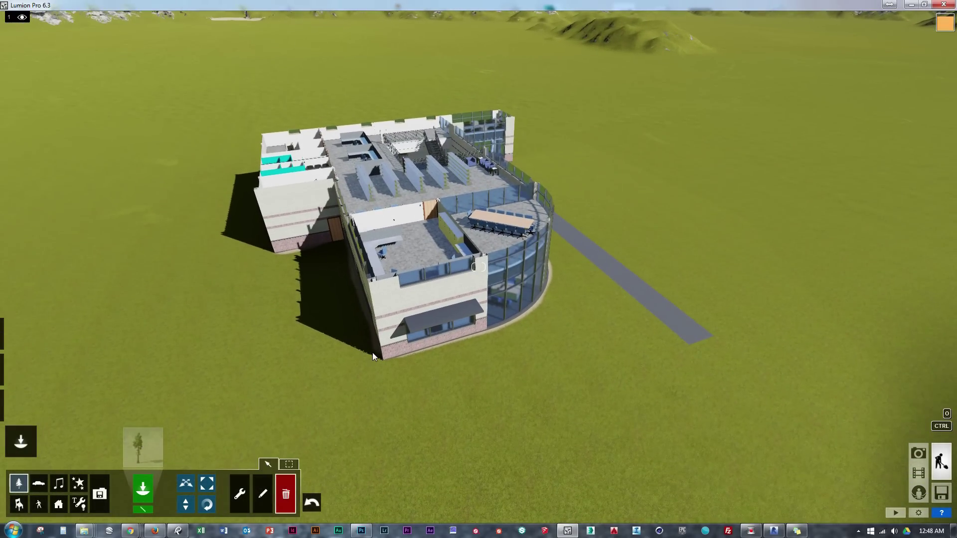
click(78, 504)
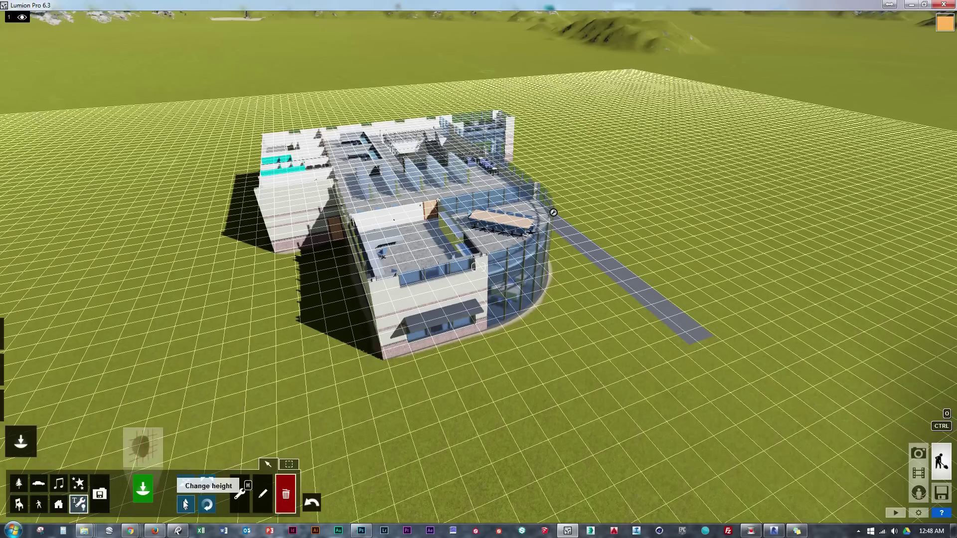
drag(554, 213, 556, 244)
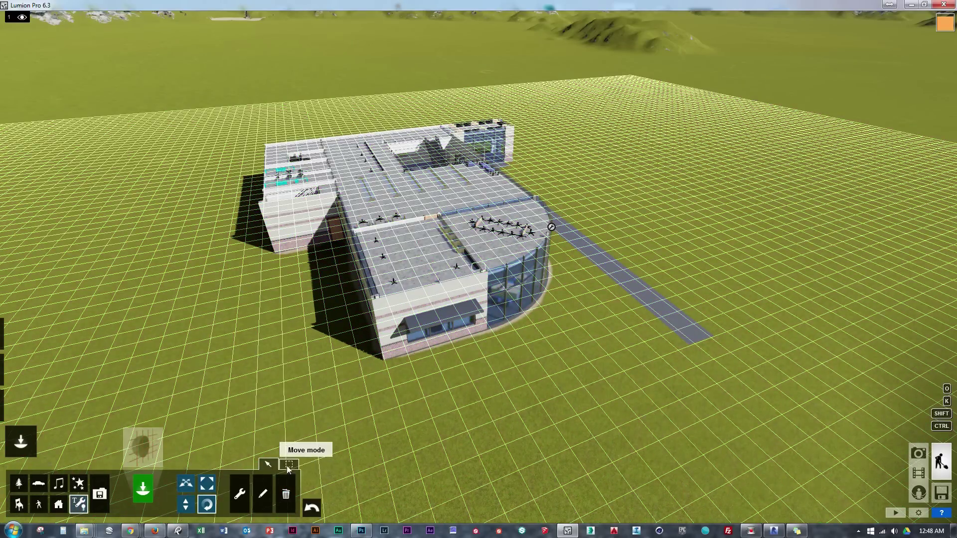
Step: Select the clip plane and rotate its Bank to 90 degrees so it stands vertically through the building
click(288, 466)
right_drag(386, 392, 479, 379)
key(w)
key(s)
drag(553, 267, 510, 238)
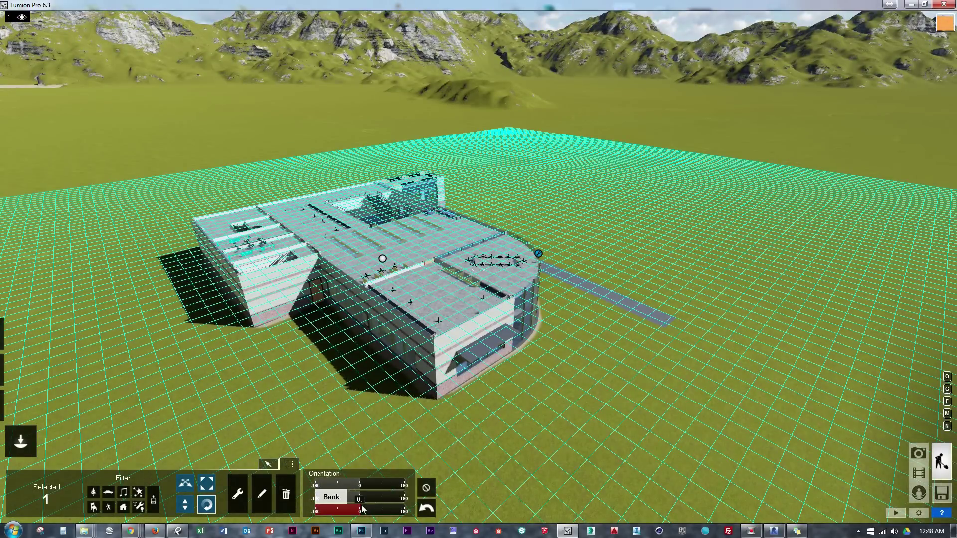
drag(375, 509, 383, 509)
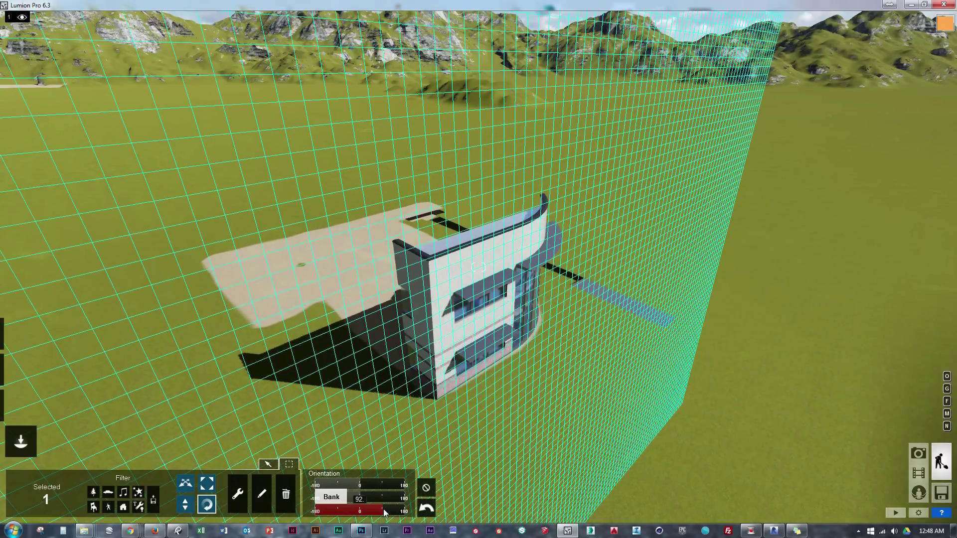
Step: Reset the clip plane's Bank to 0 degrees and tilt its Pitch to about -18 degrees through the building
right_drag(399, 409, 548, 386)
key(w)
key(a)
key(s)
click(186, 483)
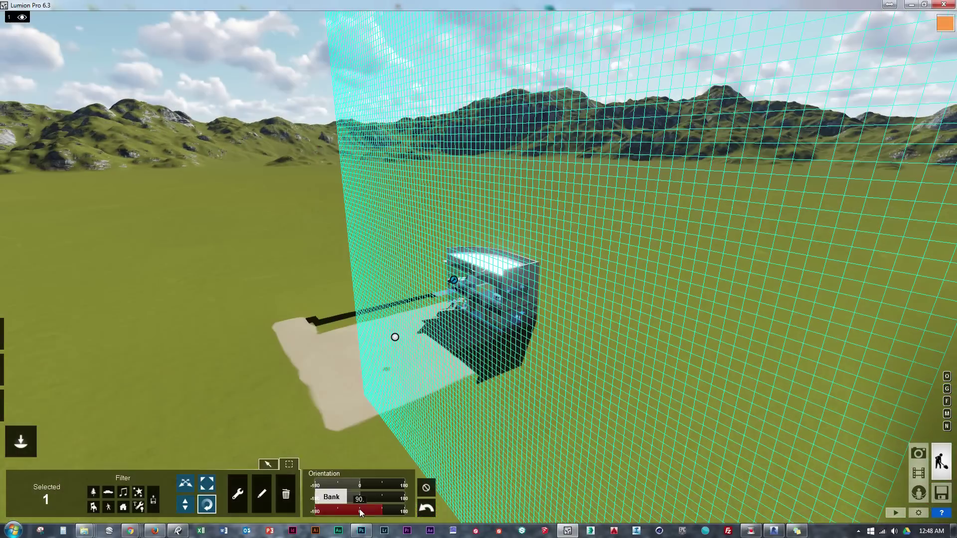
mouse_move(360, 498)
mouse_down()
mouse_move(339, 499)
mouse_move(360, 509)
mouse_move(368, 487)
mouse_move(359, 498)
mouse_up()
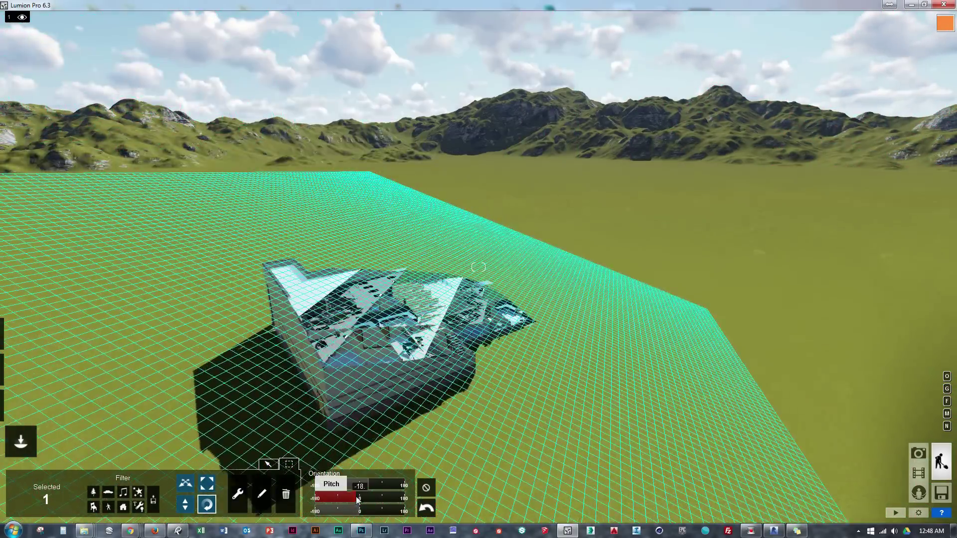
Step: Level the clip plane by resetting its Pitch to 0 degrees, and raise it above the building's roof
click(187, 506)
drag(453, 280, 479, 83)
click(207, 504)
click(360, 498)
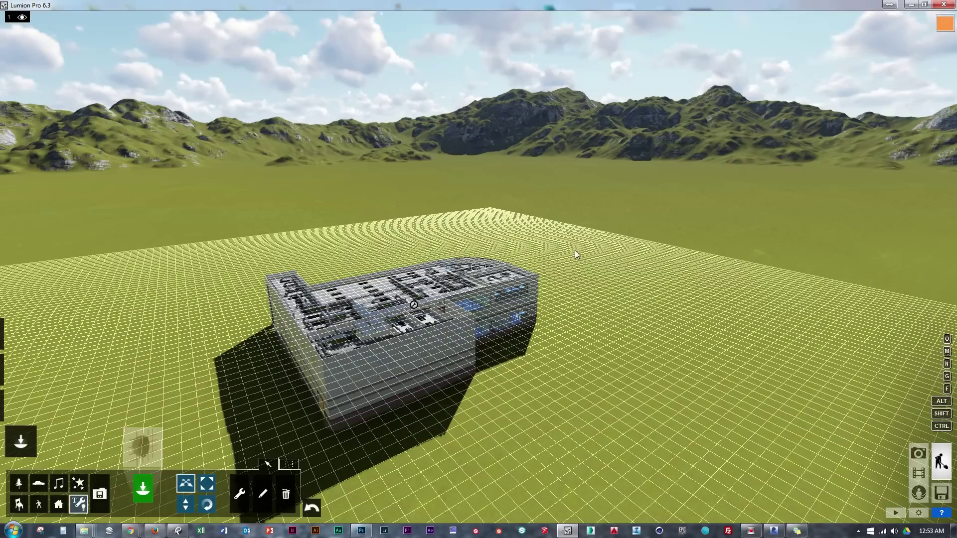
key(w)
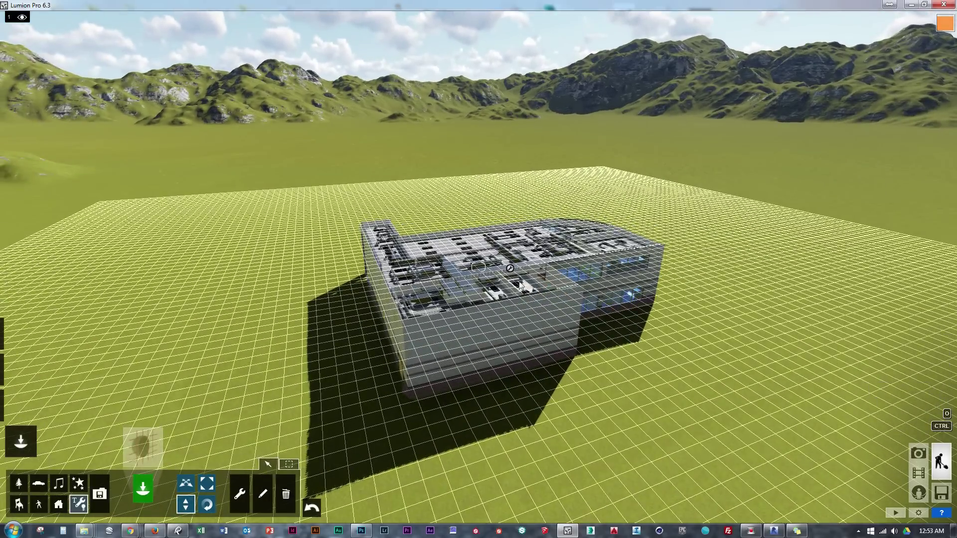
drag(519, 285, 525, 210)
Step: Record a static flythrough movie clip of about 11 seconds, framing the curved glass facade and the entrance path
click(918, 473)
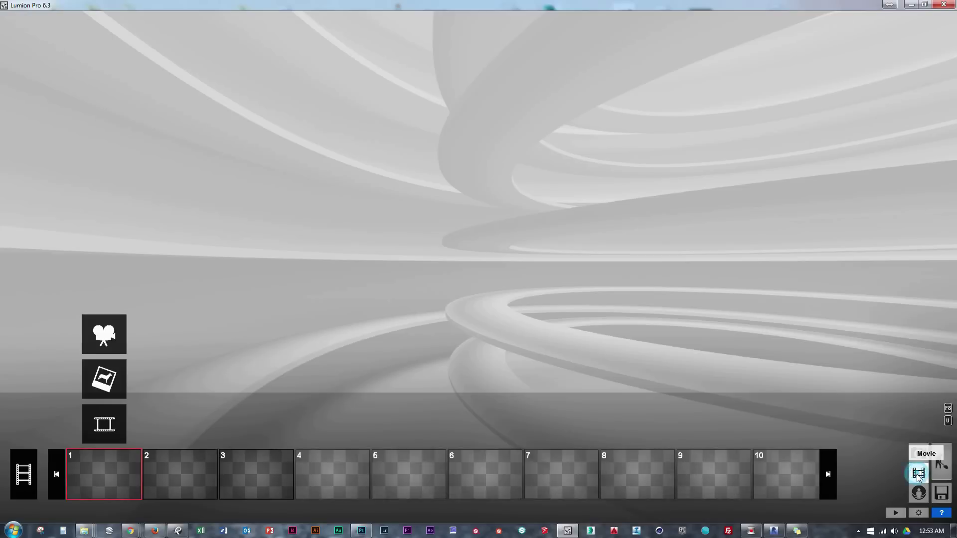
click(118, 346)
right_drag(406, 327, 588, 279)
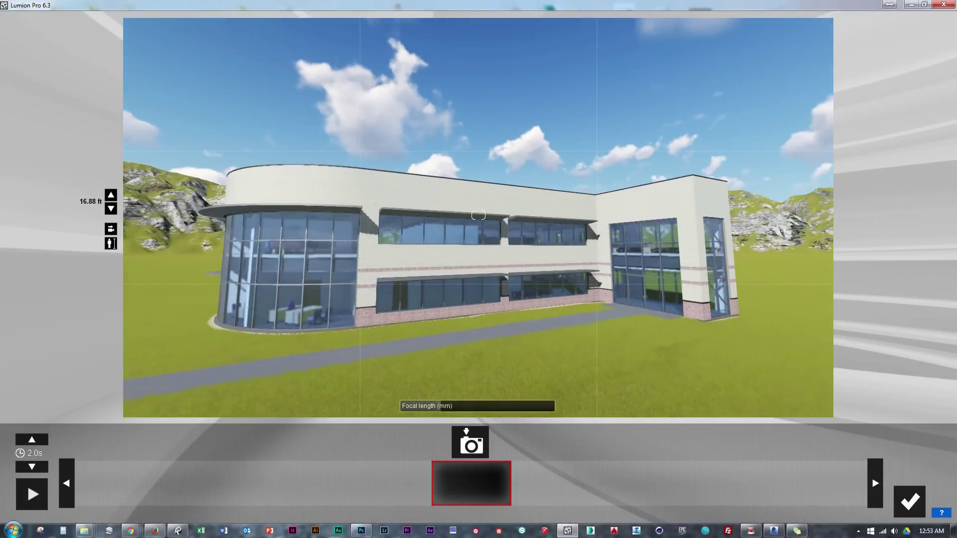
key(w)
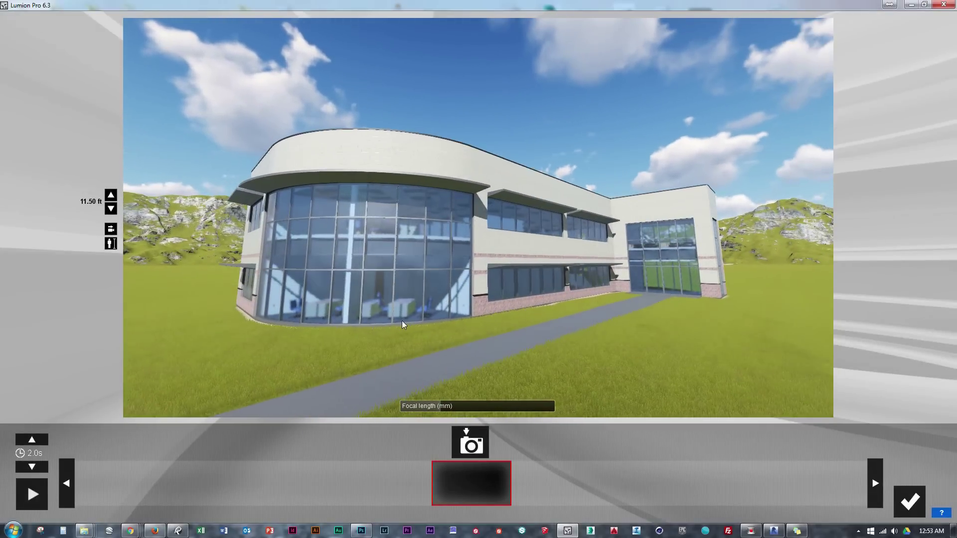
click(463, 439)
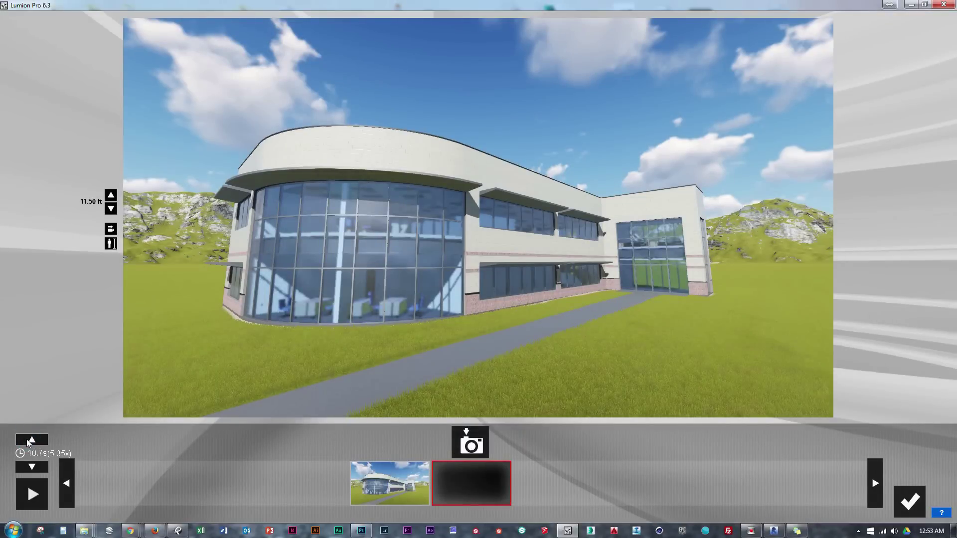
click(909, 501)
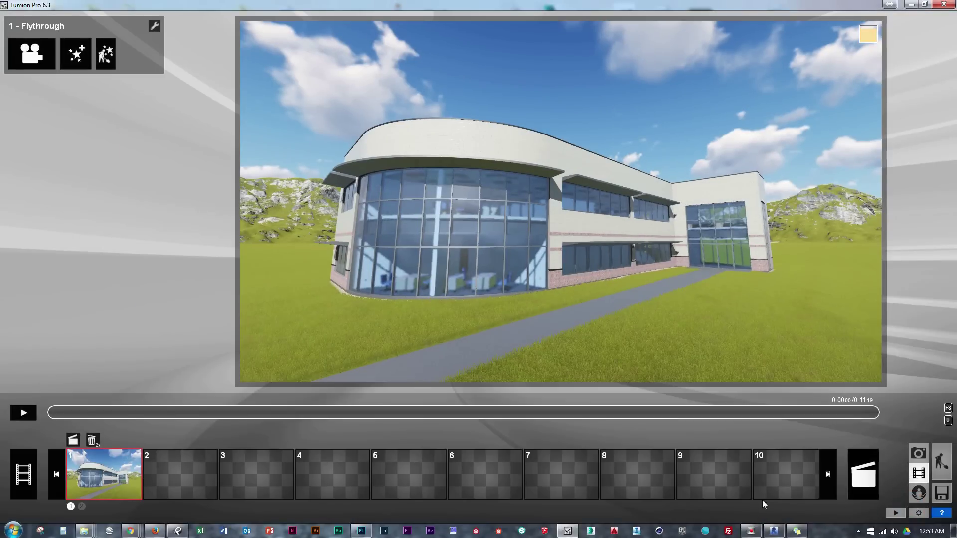
Step: Add an Advanced move effect to the flythrough clip and examine the clip plane in the effect's editor
click(74, 53)
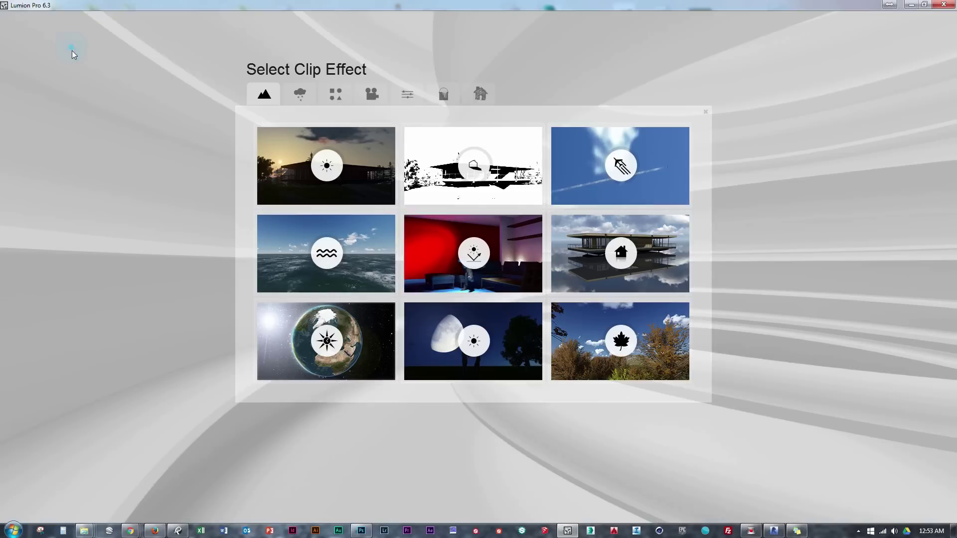
click(336, 96)
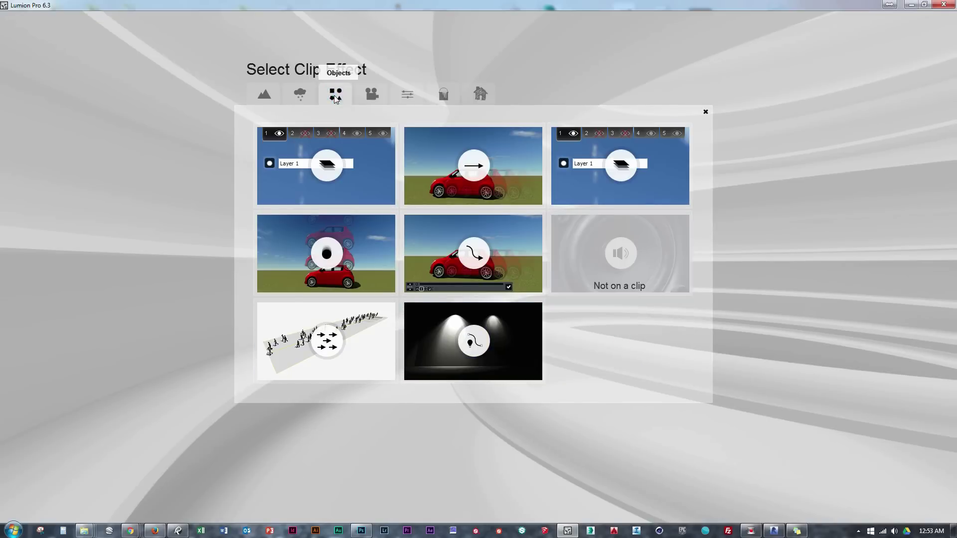
click(471, 253)
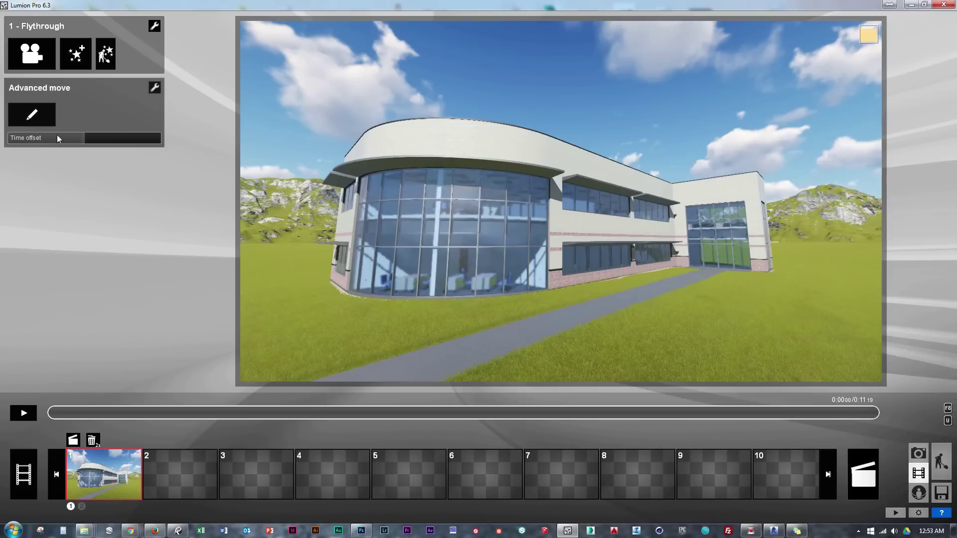
click(34, 114)
right_drag(440, 286, 490, 337)
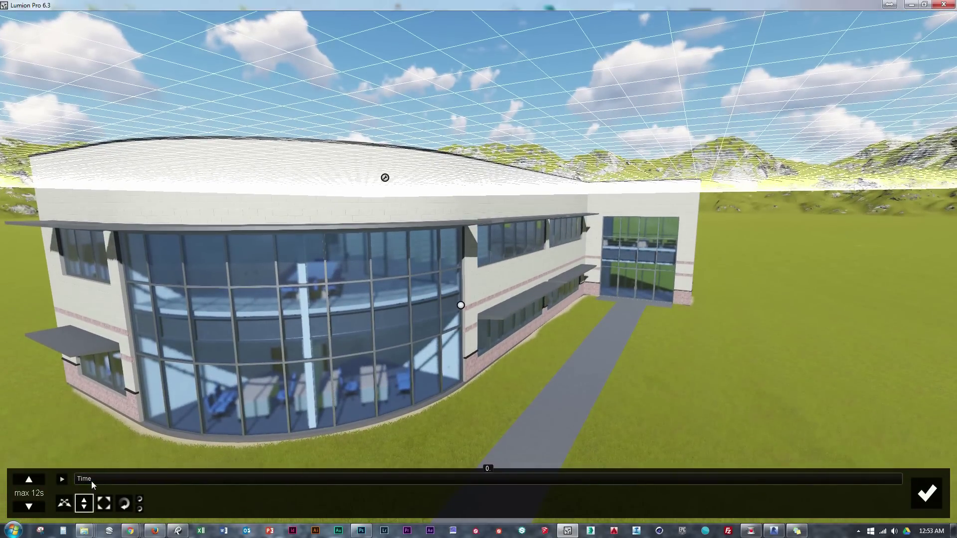
drag(861, 485, 912, 486)
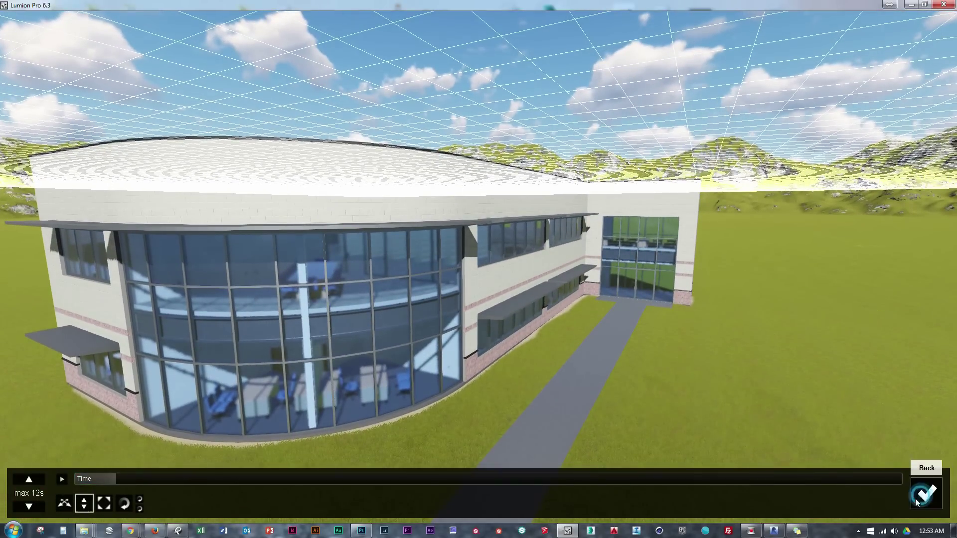
click(927, 494)
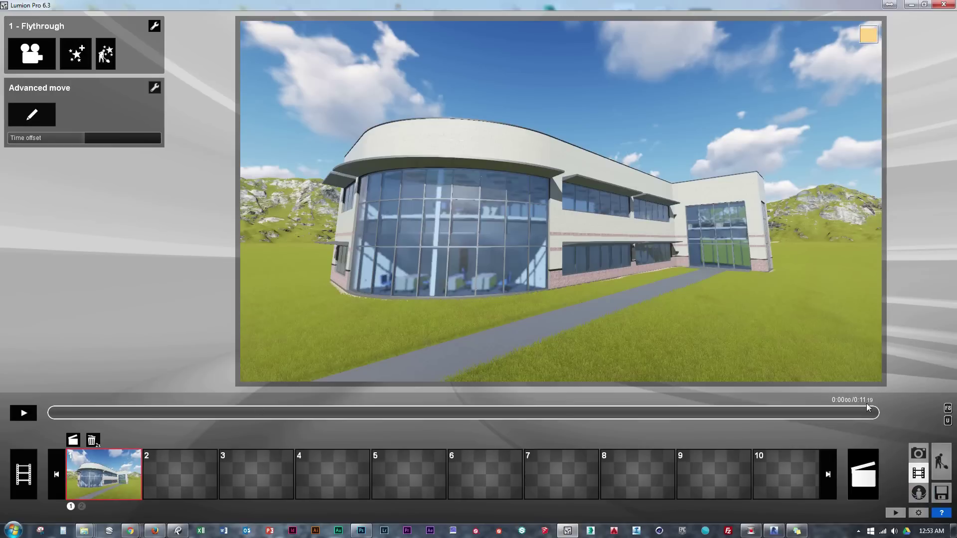
Step: Animate the clip plane's height in the Advanced move effect, from ground level at time 0 to above the roof at about 9.4 seconds
click(17, 113)
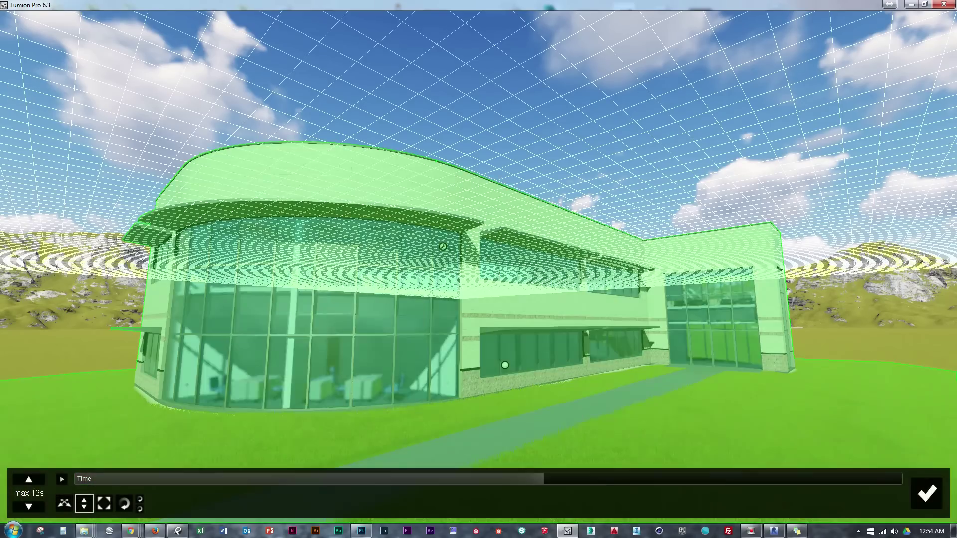
scroll(504, 363, down, 3)
right_drag(504, 363, 420, 442)
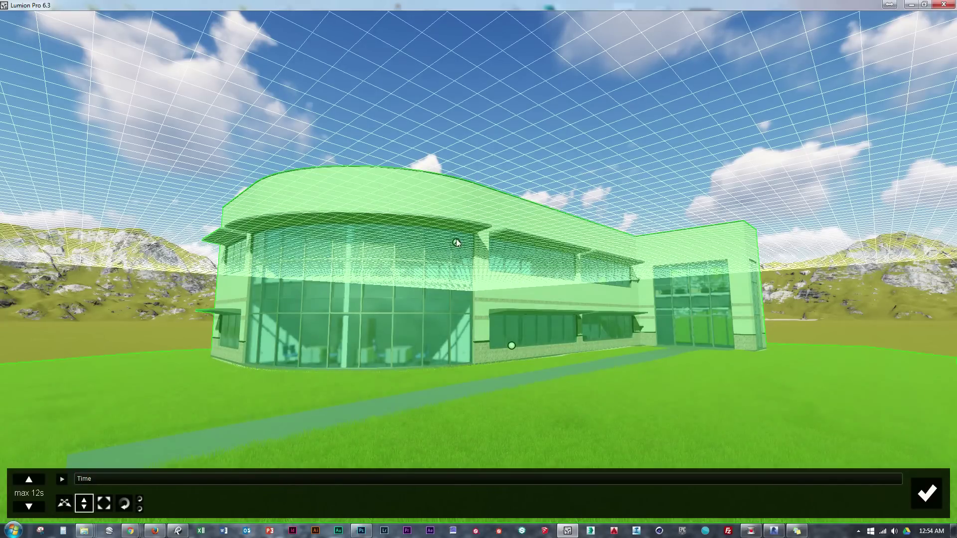
drag(456, 243, 467, 522)
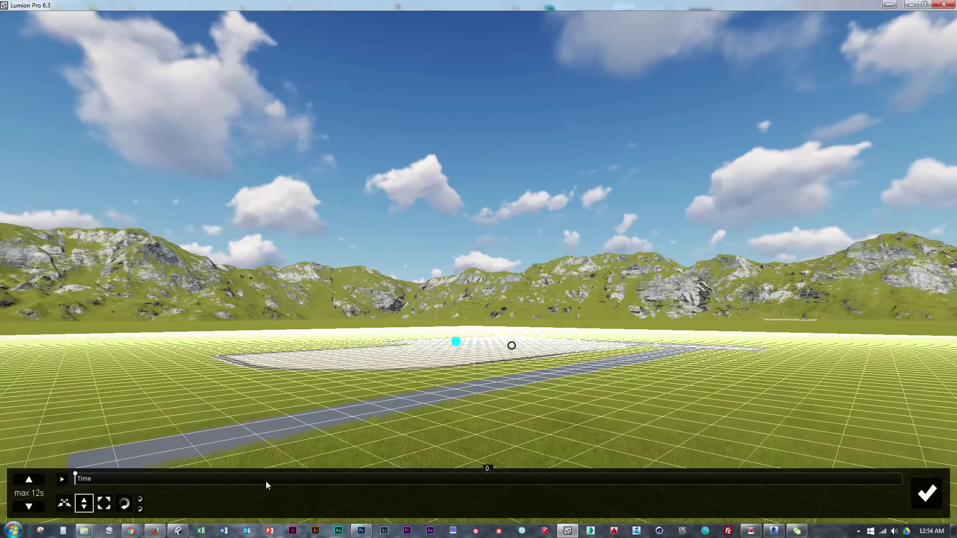
drag(459, 344, 482, 64)
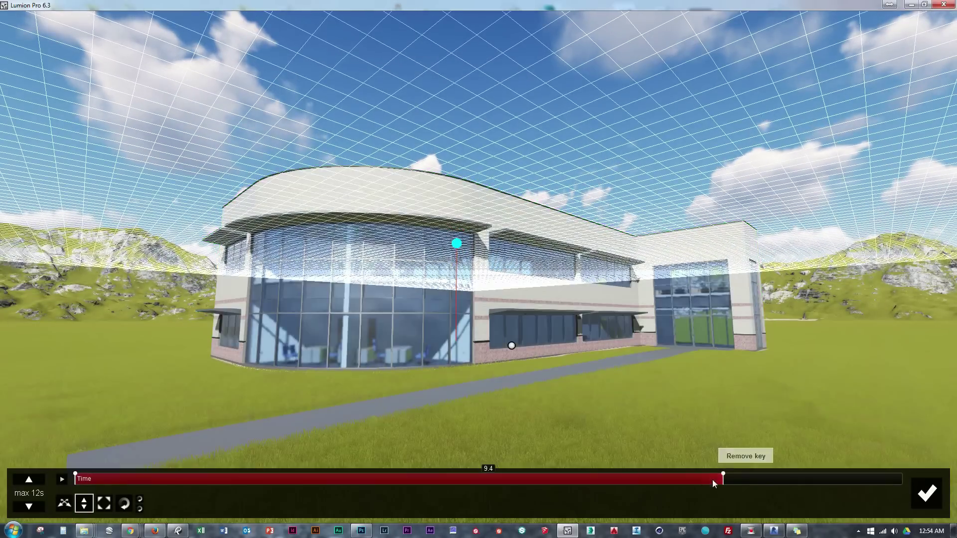
Step: Preview the clip plane's rise in the effect editor, accept the animation, and play the finished movie clip
drag(714, 483, 82, 480)
click(62, 479)
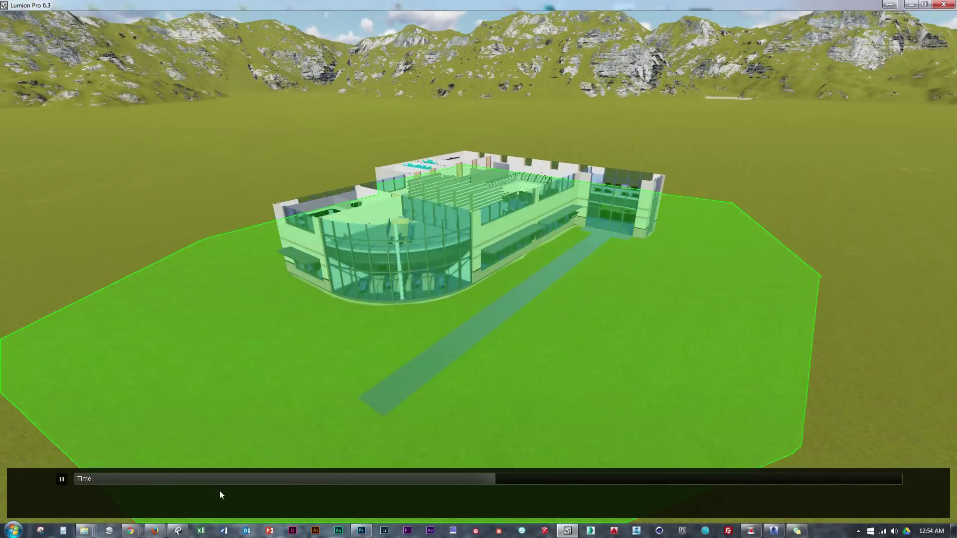
click(62, 479)
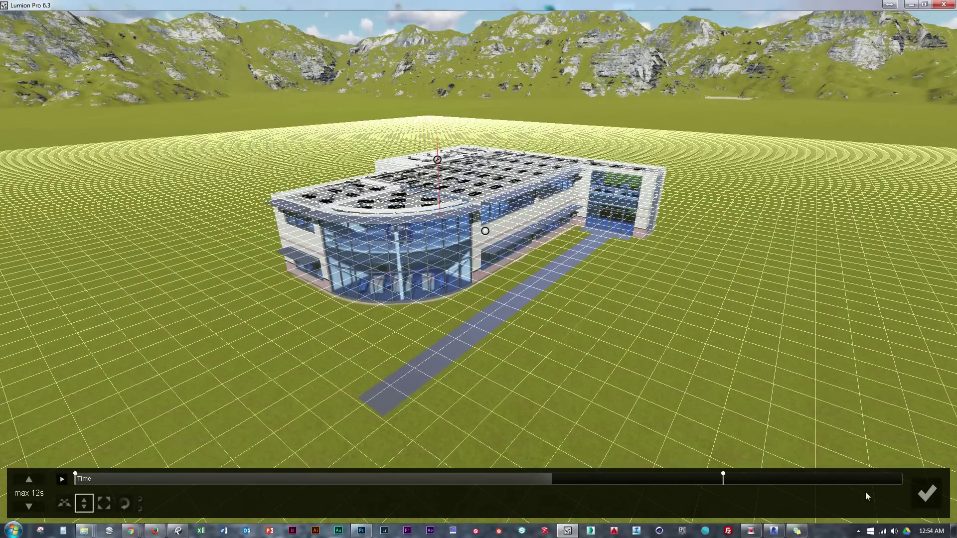
click(923, 492)
click(24, 412)
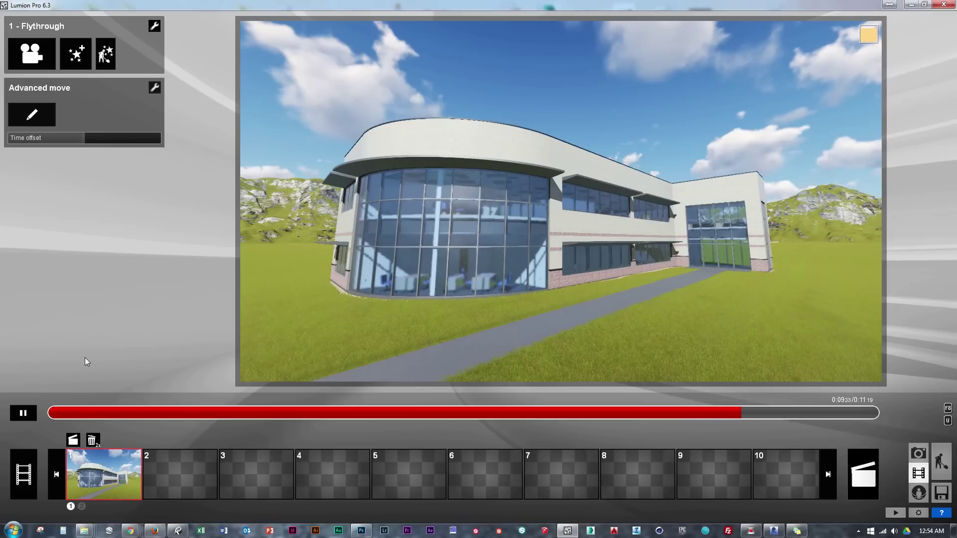
click(28, 416)
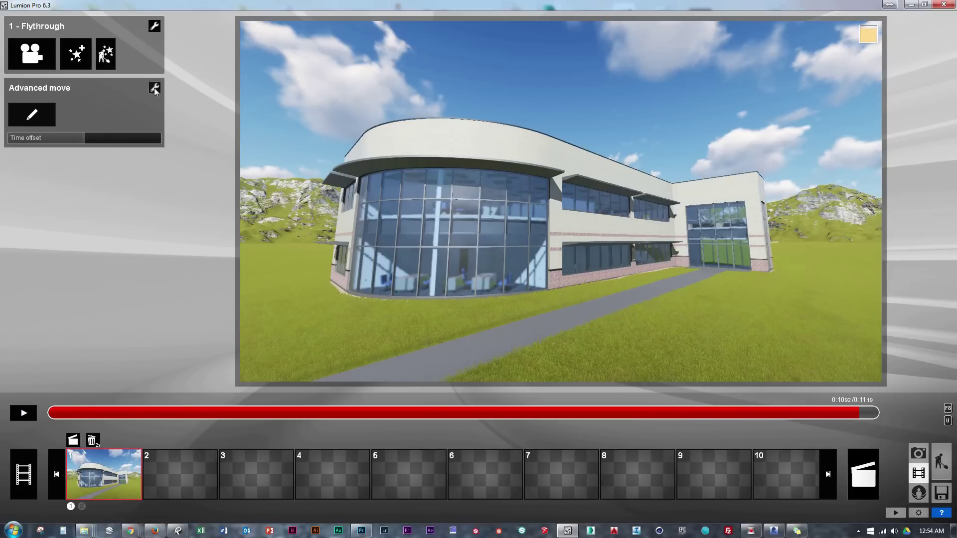